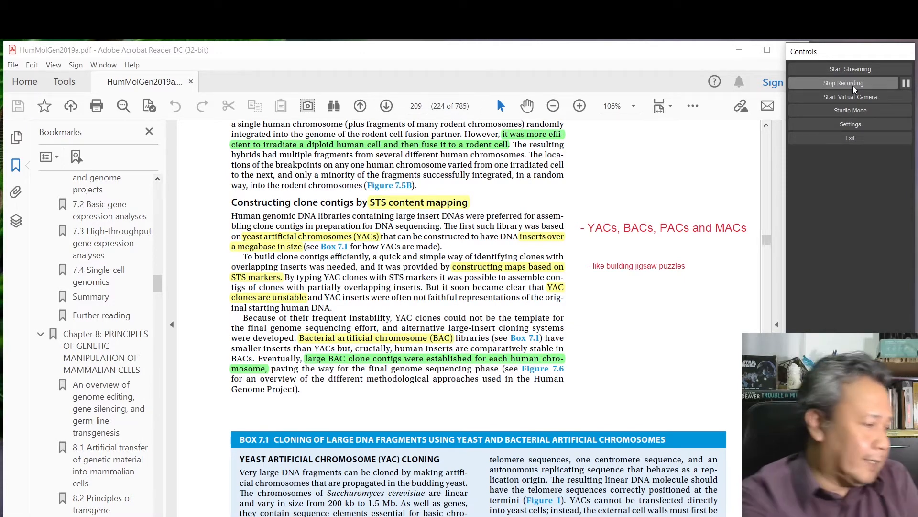
scroll(539, 389, "down", 2)
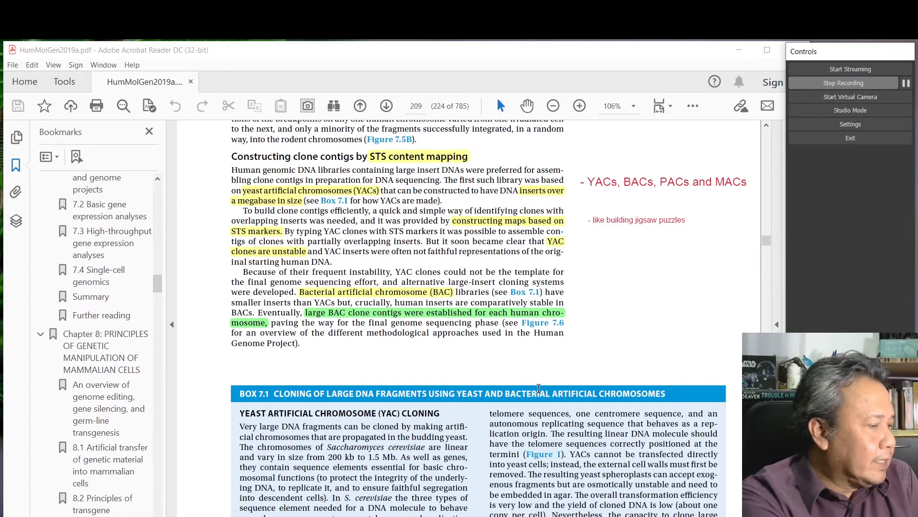
scroll(538, 389, "down", 4)
scroll(543, 393, "down", 4)
scroll(543, 394, "down", 3)
scroll(550, 396, "down", 1)
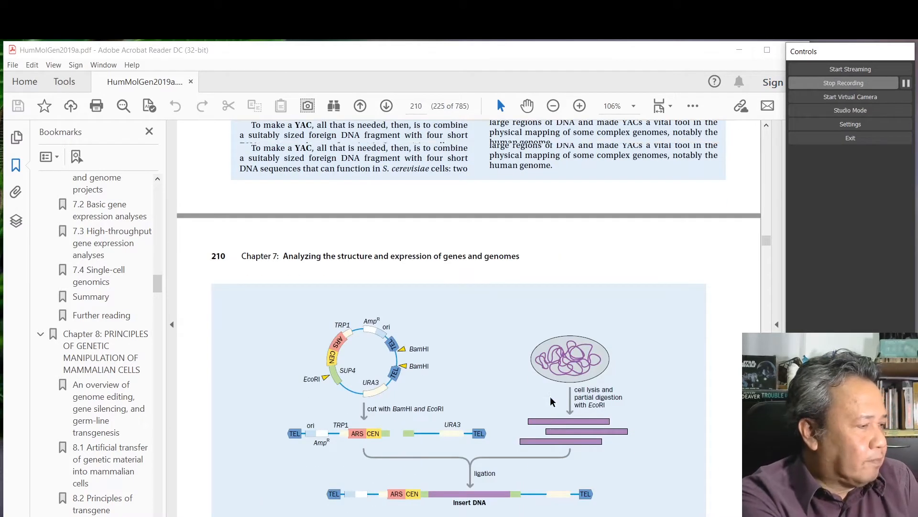
scroll(550, 396, "up", 5)
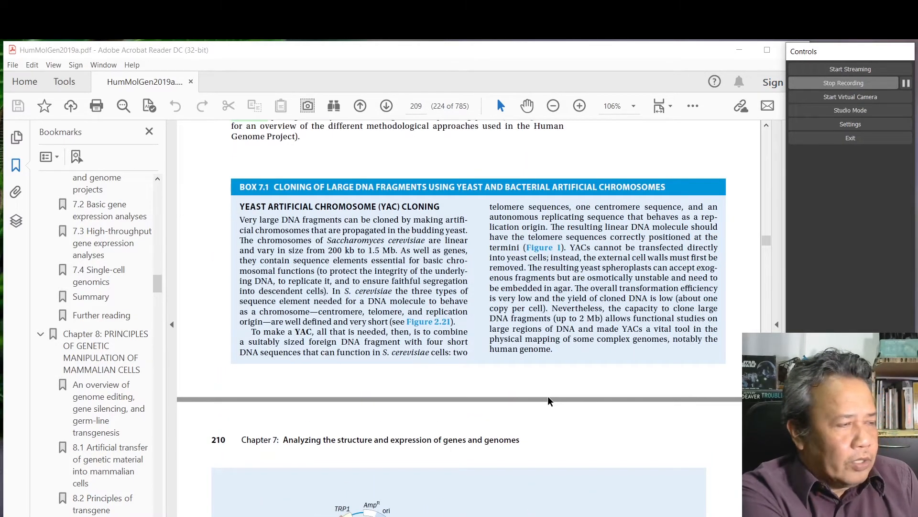
scroll(547, 395, "down", 3)
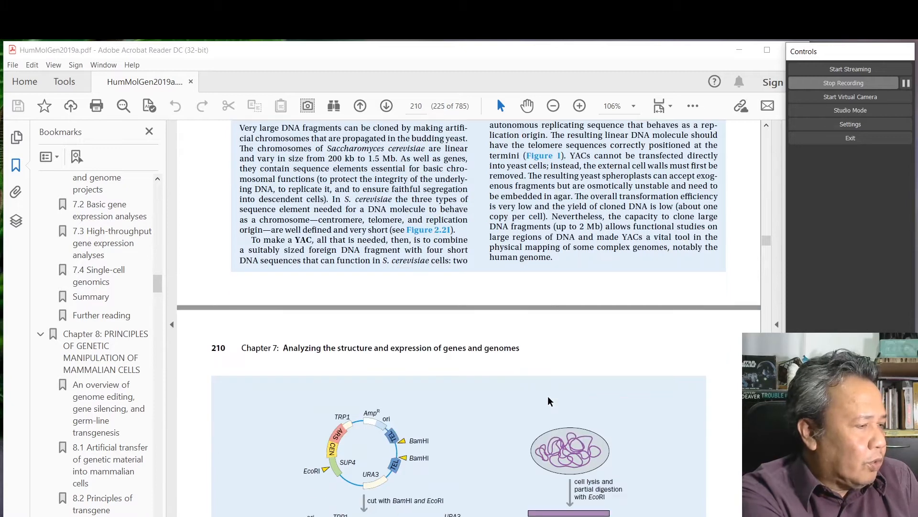
scroll(548, 395, "down", 2)
scroll(548, 396, "down", 1)
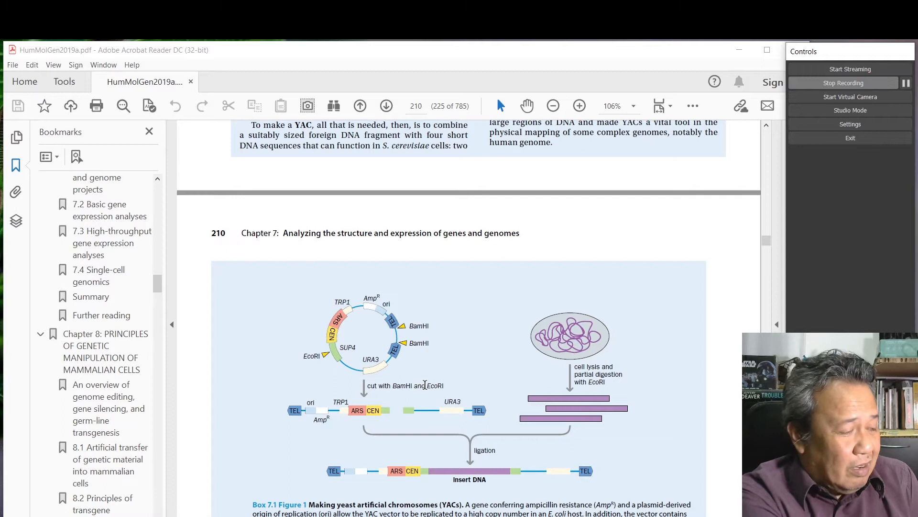
scroll(425, 385, "down", 1)
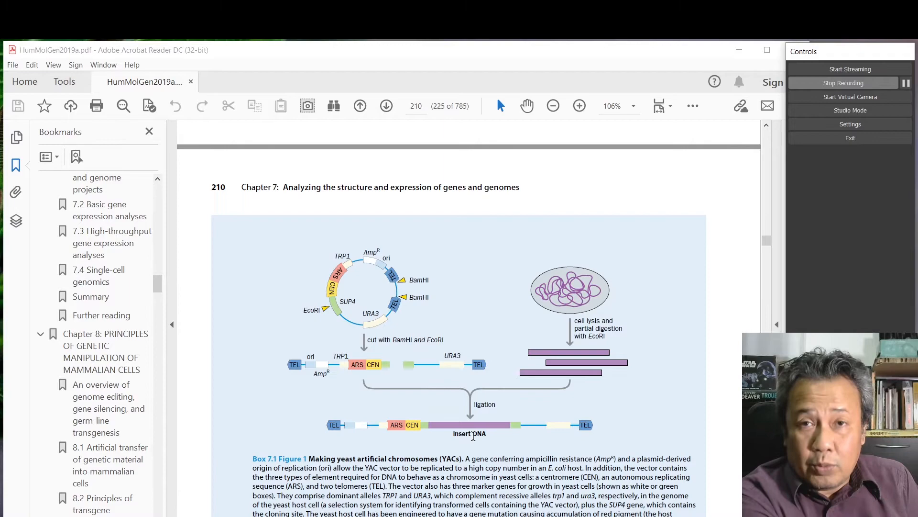
scroll(475, 436, "down", 4)
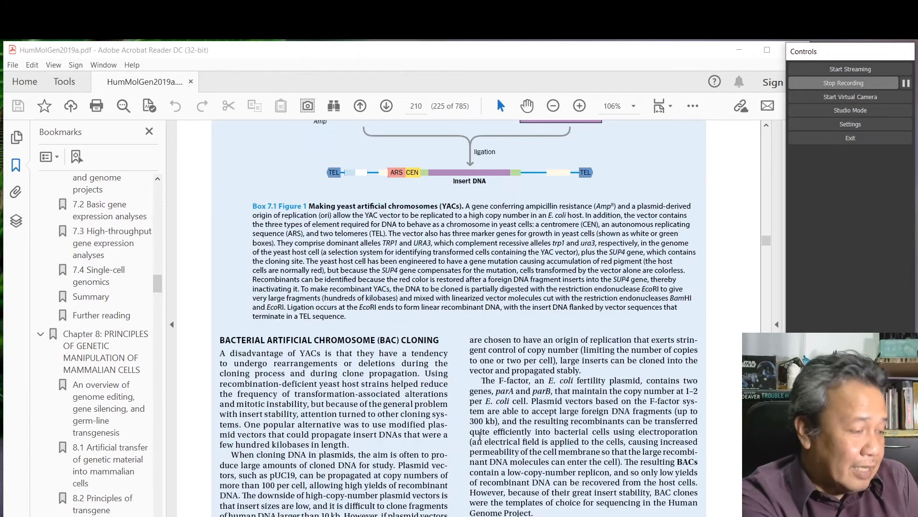
scroll(481, 436, "down", 4)
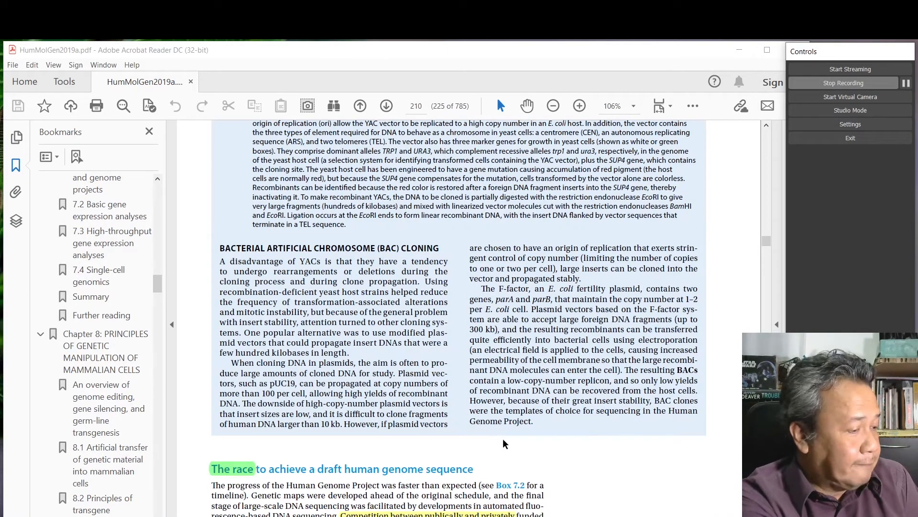
scroll(504, 438, "down", 3)
scroll(503, 438, "down", 3)
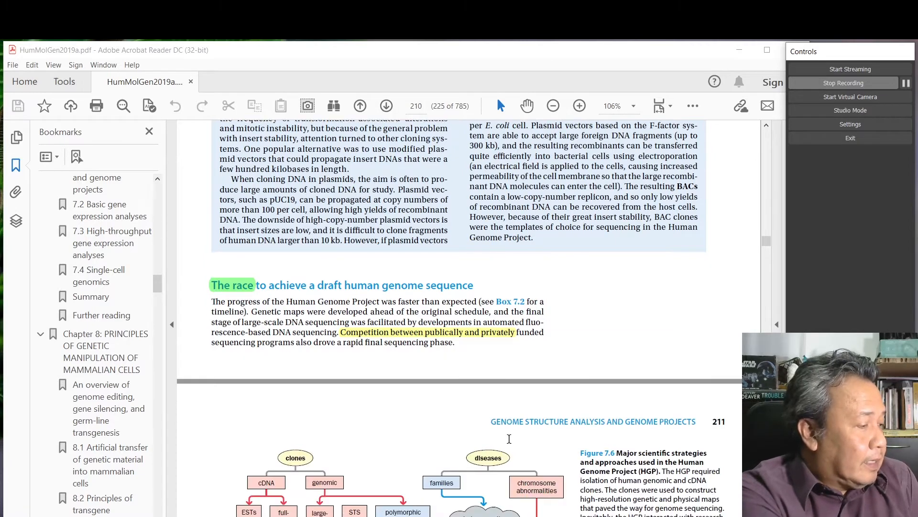
scroll(503, 438, "down", 2)
scroll(509, 439, "down", 2)
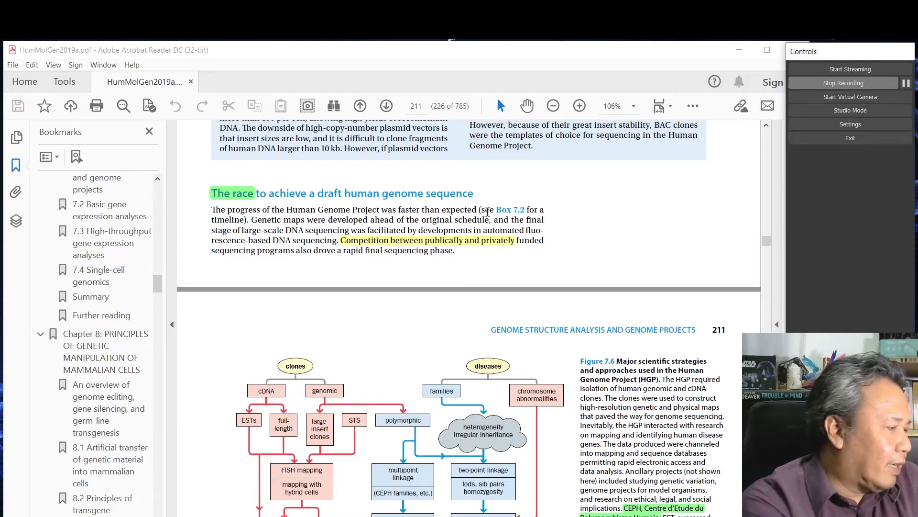
scroll(531, 244, "down", 3)
scroll(532, 244, "down", 3)
scroll(532, 240, "down", 3)
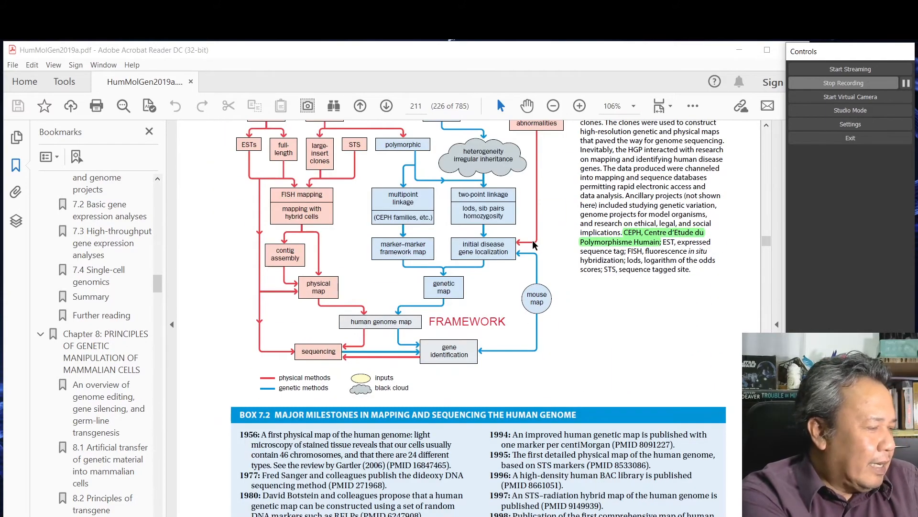
scroll(533, 240, "down", 3)
scroll(534, 238, "down", 3)
scroll(535, 243, "down", 3)
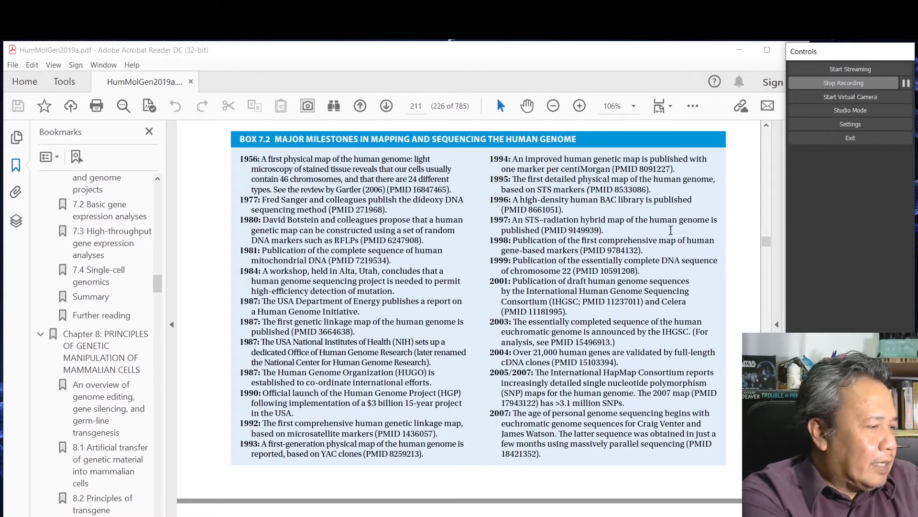
scroll(634, 230, "down", 10)
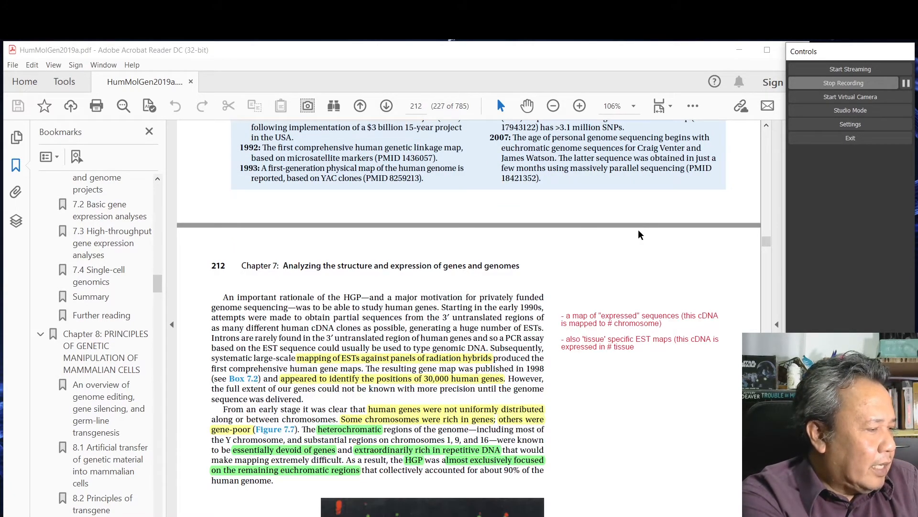
scroll(638, 229, "down", 3)
scroll(637, 228, "down", 2)
scroll(638, 229, "up", 5)
scroll(638, 230, "up", 4)
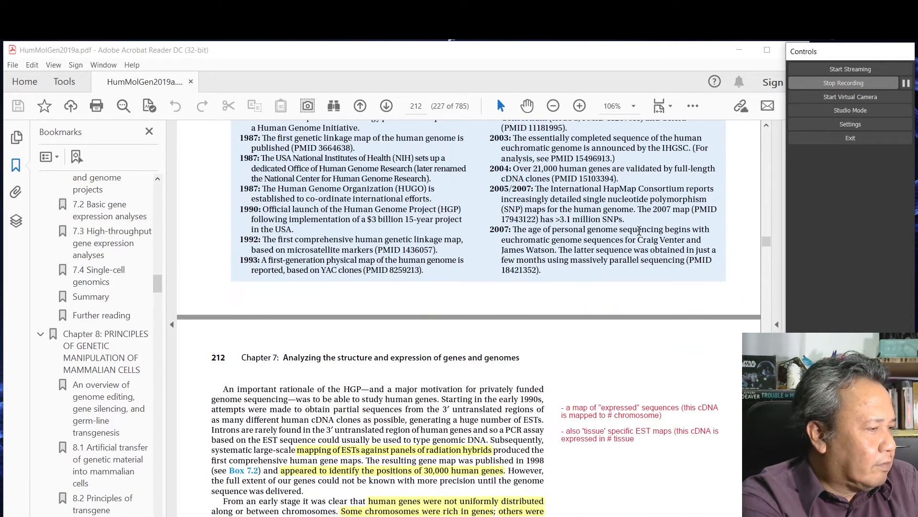
scroll(638, 230, "up", 2)
scroll(637, 229, "up", 1)
scroll(638, 230, "up", 1)
scroll(638, 229, "up", 1)
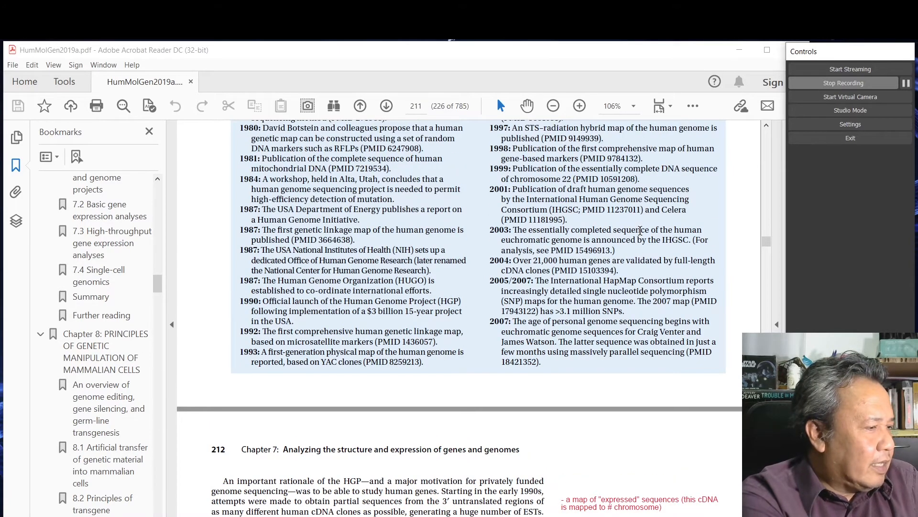
scroll(638, 229, "up", 1)
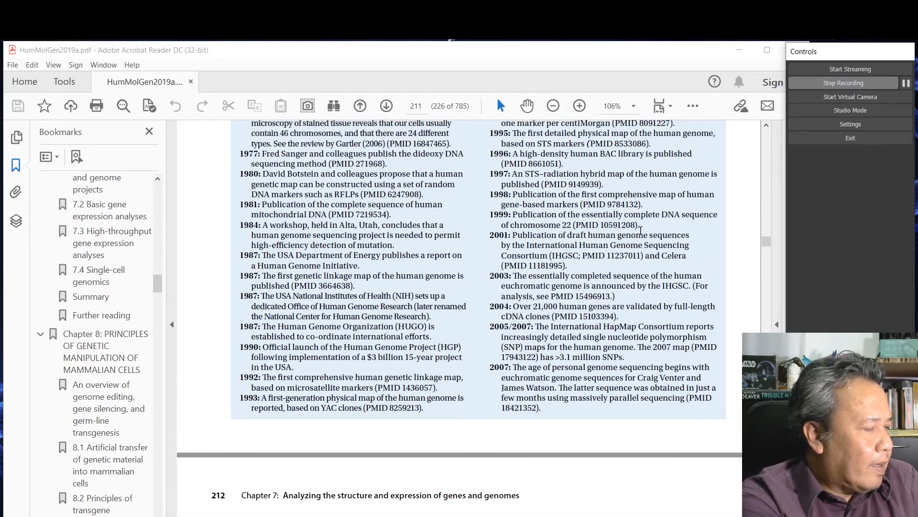
scroll(638, 228, "up", 1)
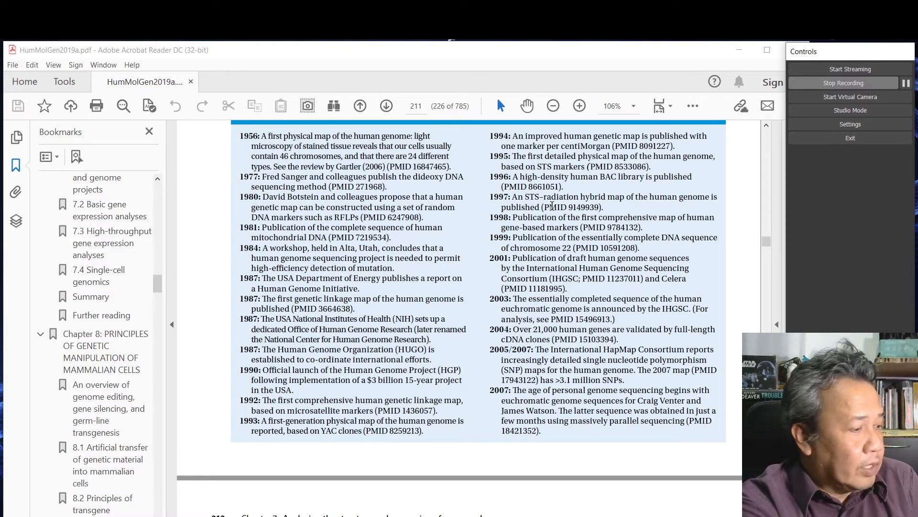
scroll(552, 204, "down", 4)
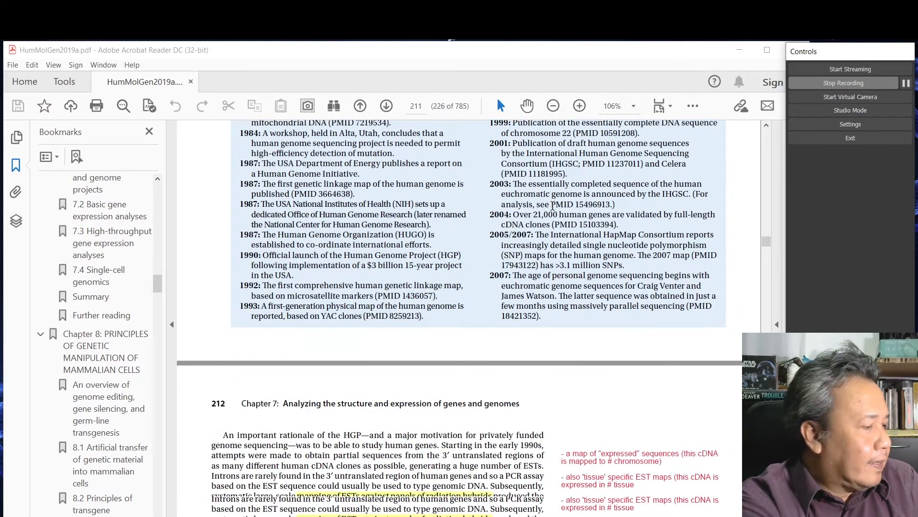
scroll(553, 205, "down", 3)
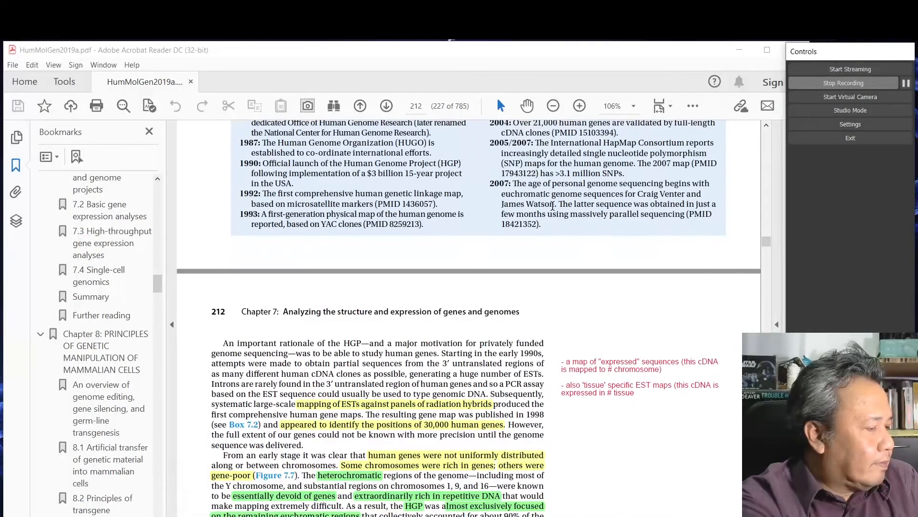
scroll(554, 205, "down", 2)
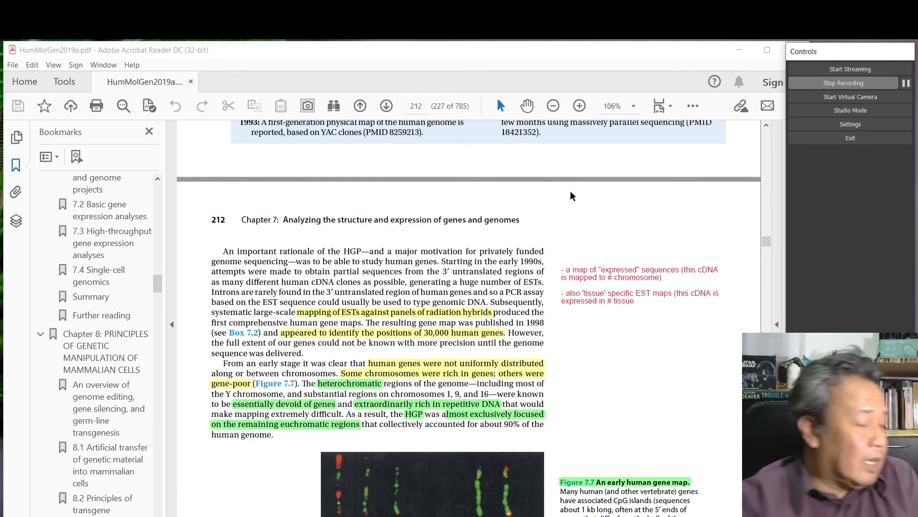
scroll(613, 251, "down", 2)
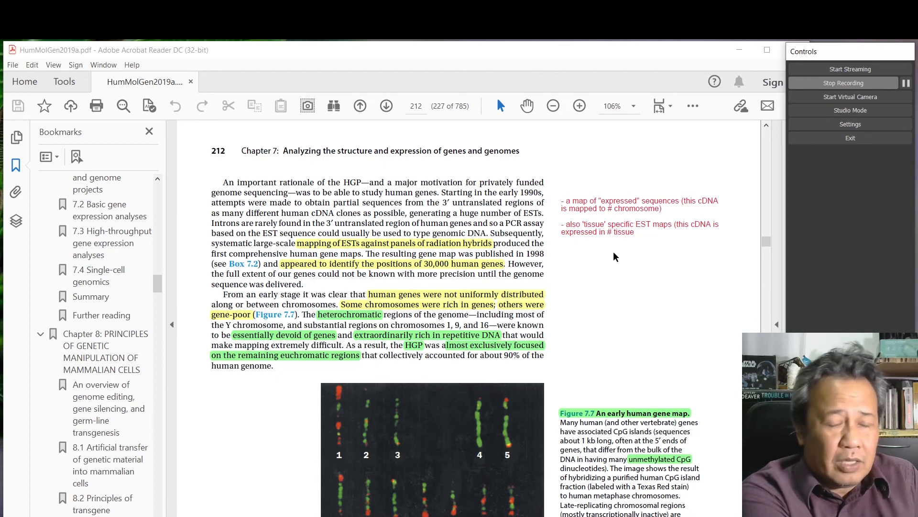
scroll(613, 251, "down", 3)
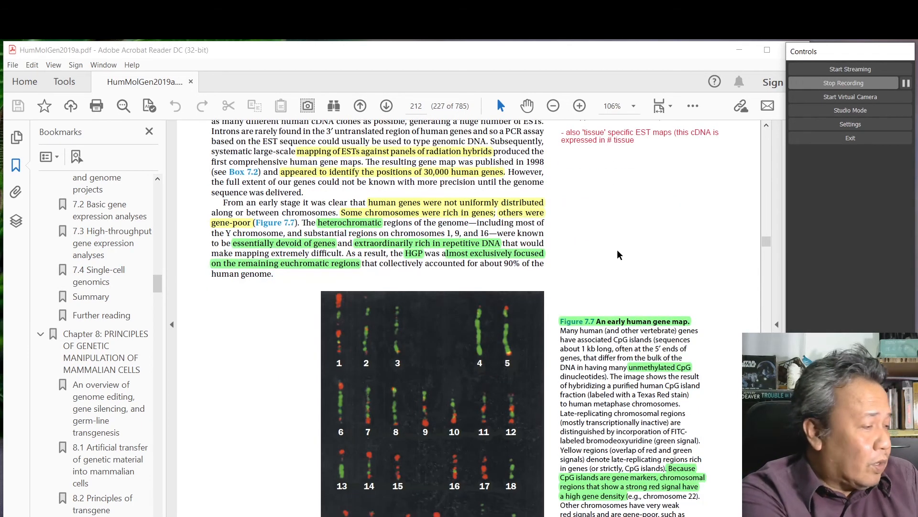
scroll(617, 248, "down", 2)
scroll(617, 249, "down", 1)
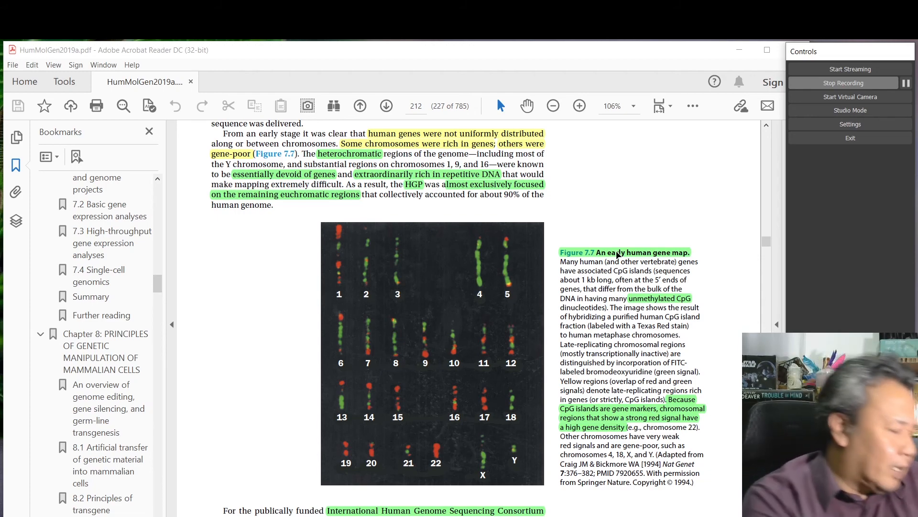
scroll(617, 255, "down", 3)
scroll(586, 266, "down", 3)
scroll(586, 266, "down", 1)
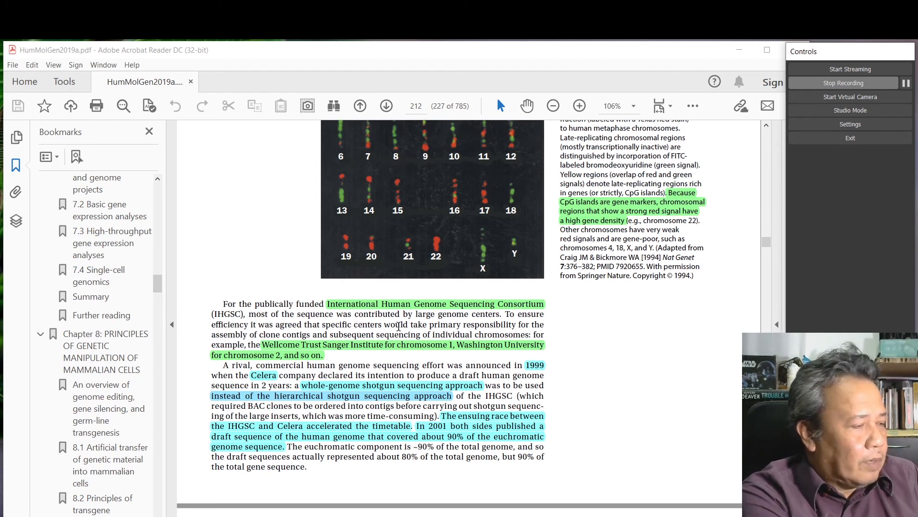
scroll(430, 313, "down", 4)
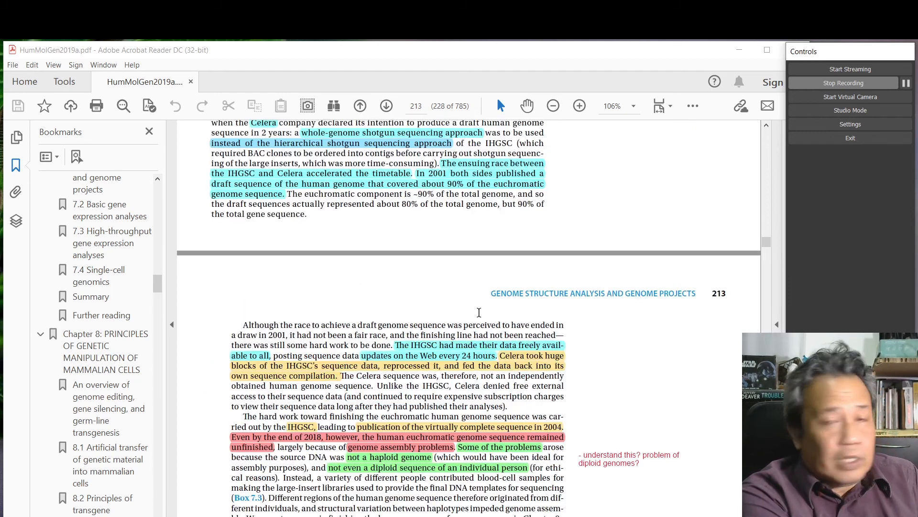
scroll(480, 312, "down", 2)
scroll(498, 312, "down", 2)
scroll(498, 312, "down", 2)
scroll(498, 313, "up", 2)
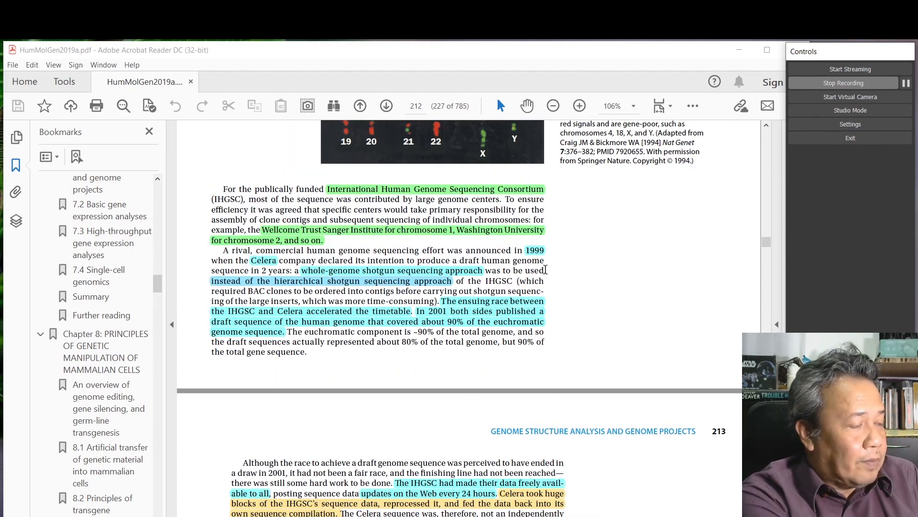
scroll(449, 295, "down", 3)
scroll(449, 294, "down", 3)
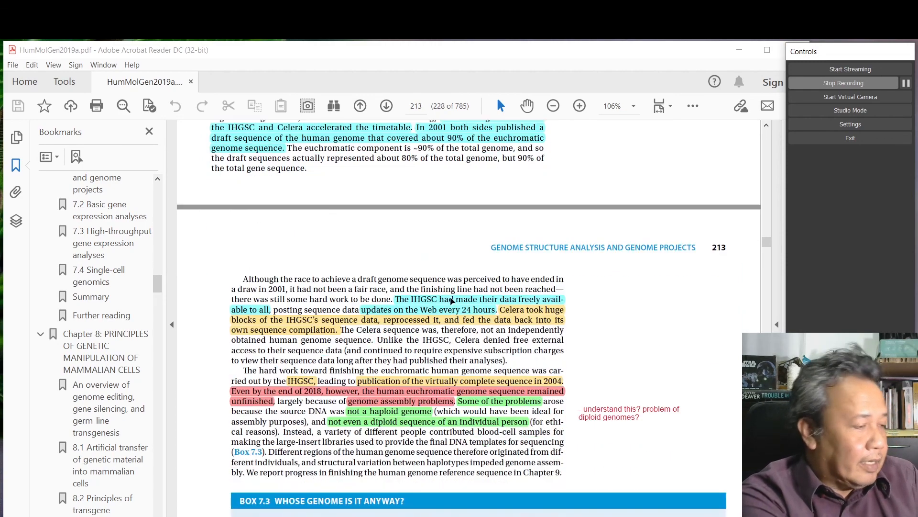
scroll(449, 295, "down", 3)
scroll(452, 296, "down", 1)
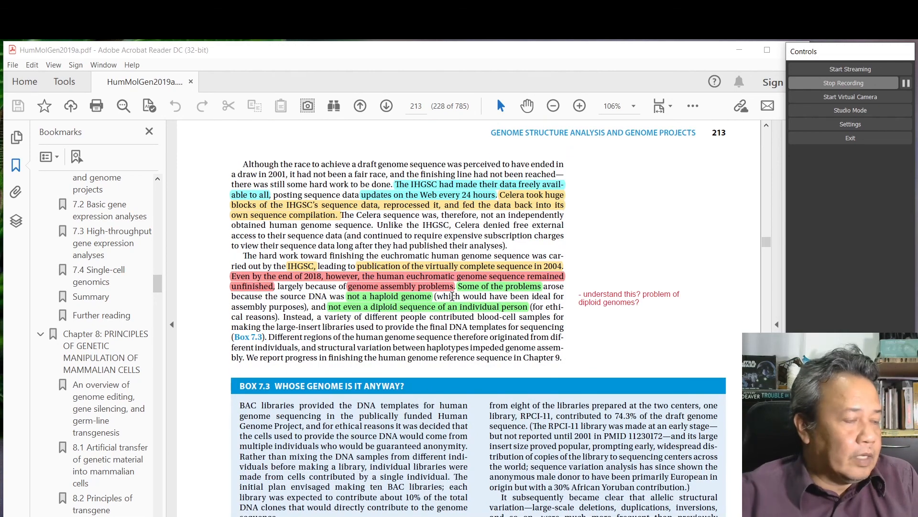